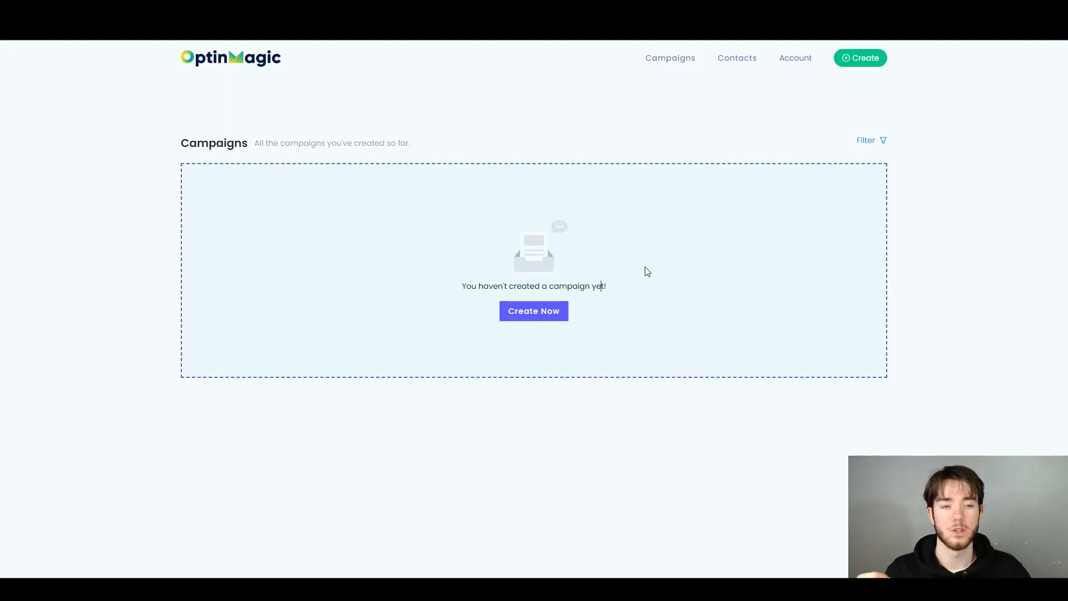
{"action": "left_click", "coordinate": [545, 312]}
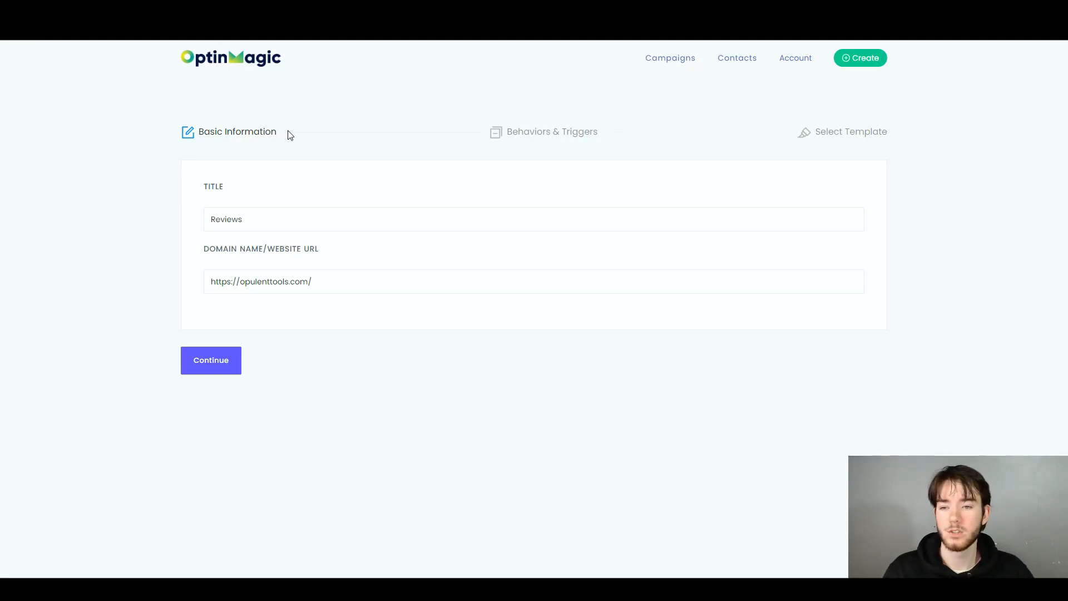
{"action": "left_click", "coordinate": [213, 364]}
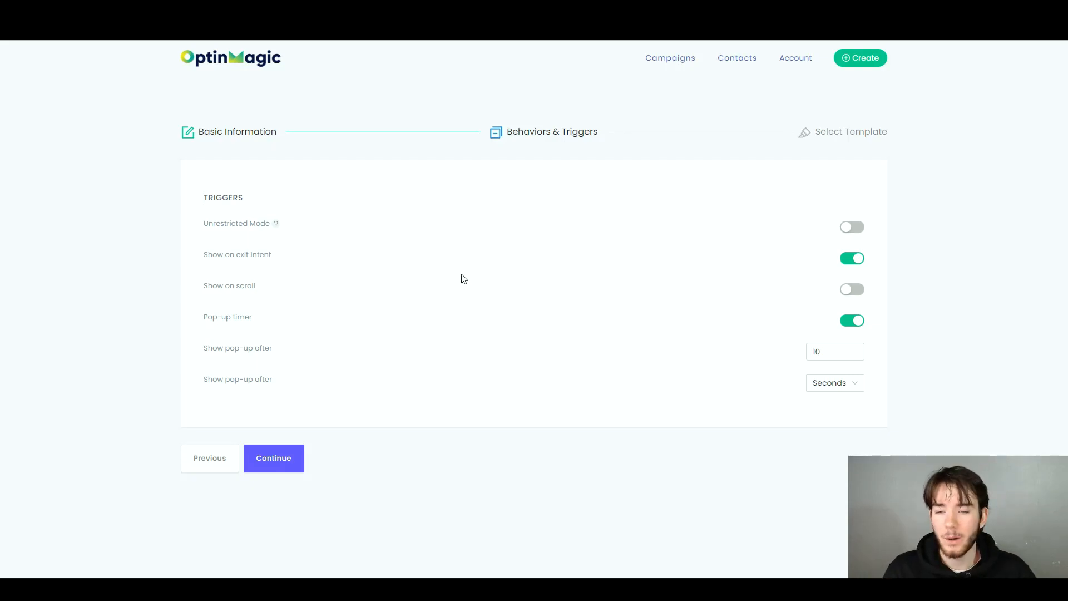
Enable unrestricted mode and the show-on-scroll trigger, with the pop-up appearing after 5% of the page is scrolled
{"action": "left_click", "coordinate": [850, 227]}
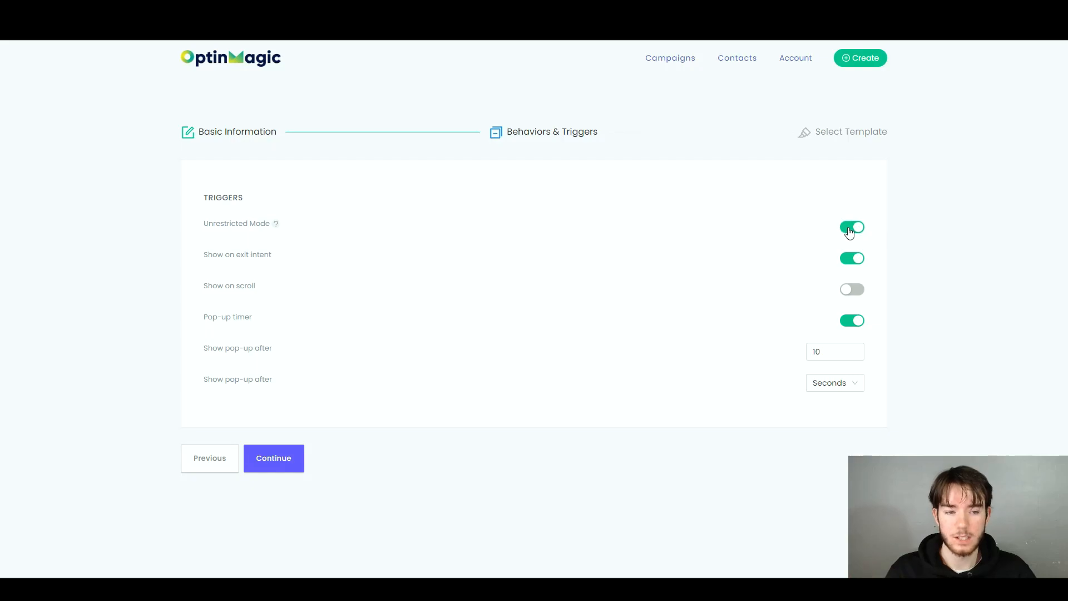
{"action": "left_click", "coordinate": [852, 289]}
{"action": "left_click", "coordinate": [834, 322]}
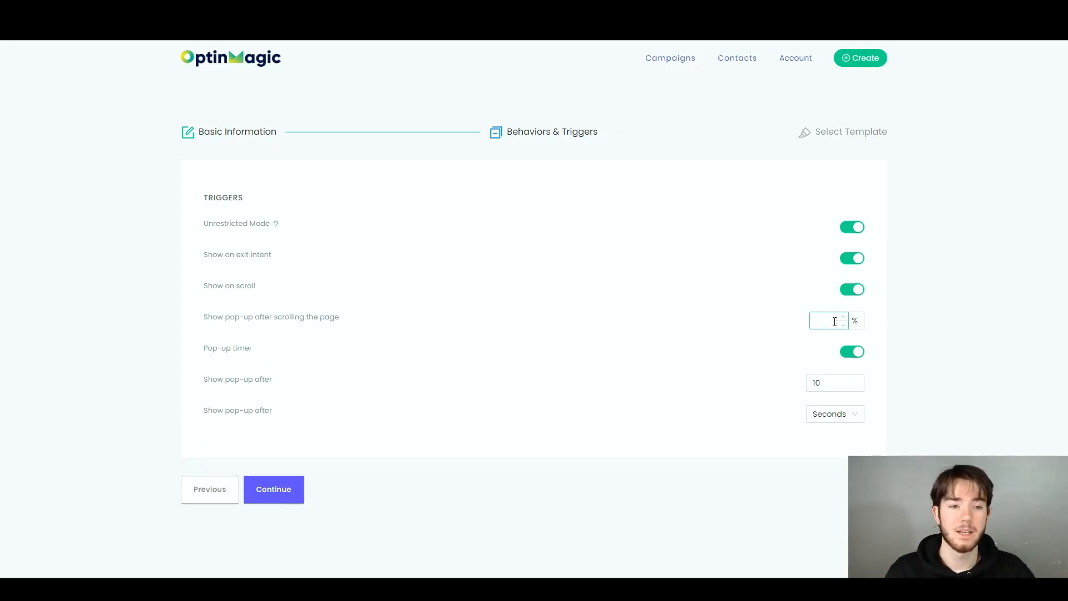
{"action": "type", "text": "5"}
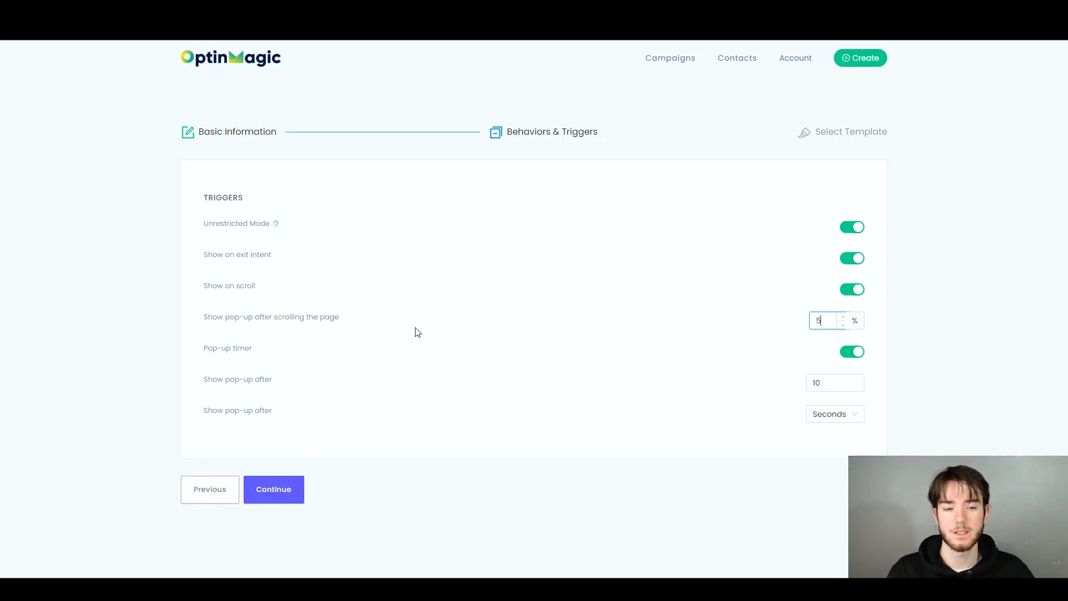
Set the pop-up timer to 15, keep Seconds as its unit, and continue to template selection
{"action": "left_click", "coordinate": [835, 384]}
{"action": "key", "text": "BackSpace"}
{"action": "type", "text": "5"}
{"action": "left_click", "coordinate": [841, 419]}
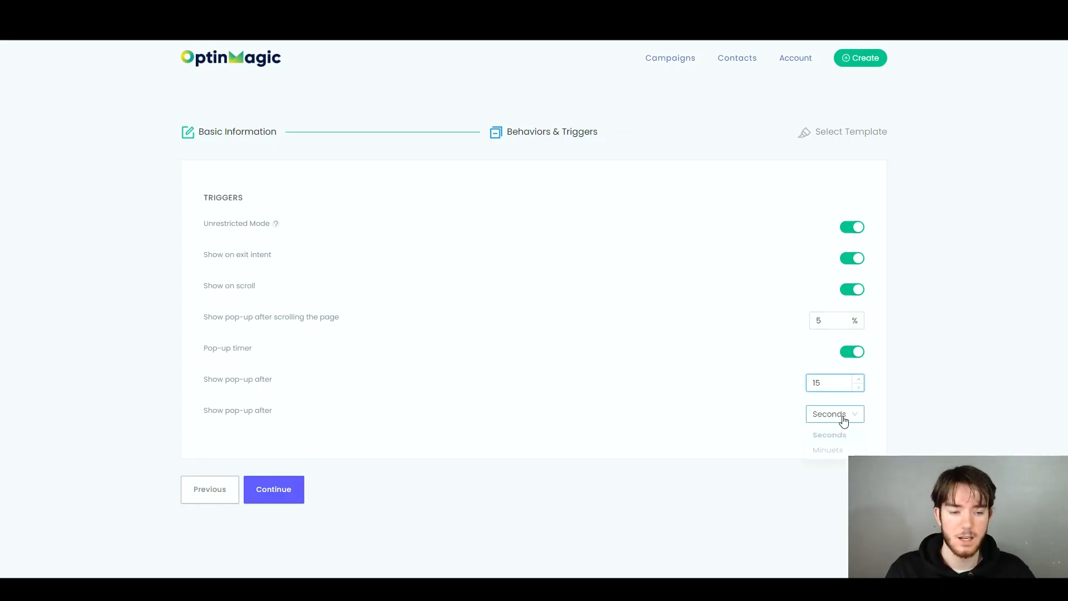
{"action": "left_click", "coordinate": [852, 423]}
{"action": "left_click", "coordinate": [852, 423]}
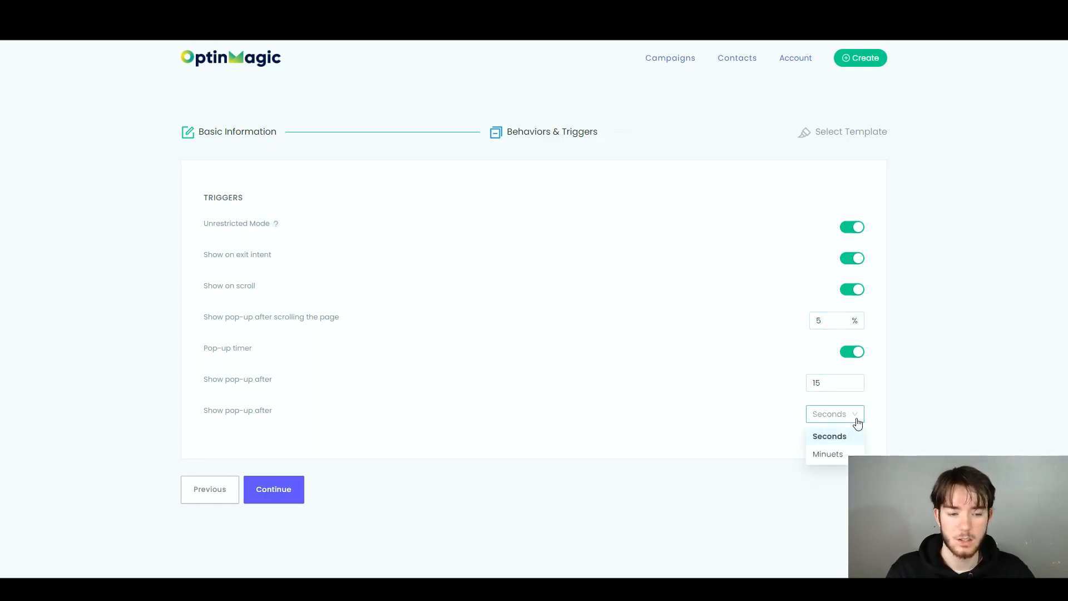
{"action": "left_click", "coordinate": [855, 419]}
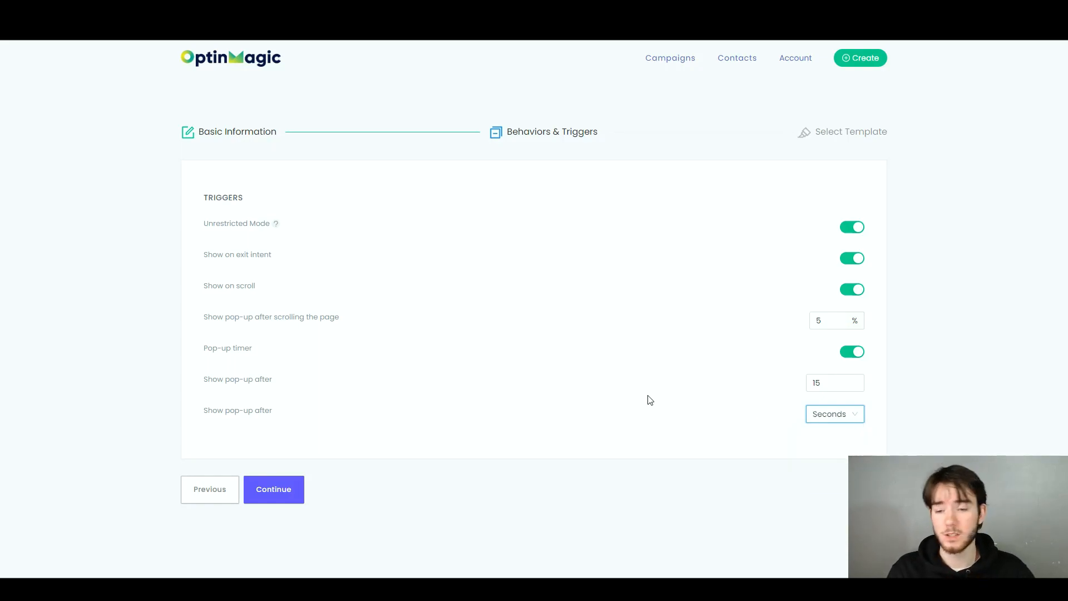
{"action": "left_click", "coordinate": [281, 489]}
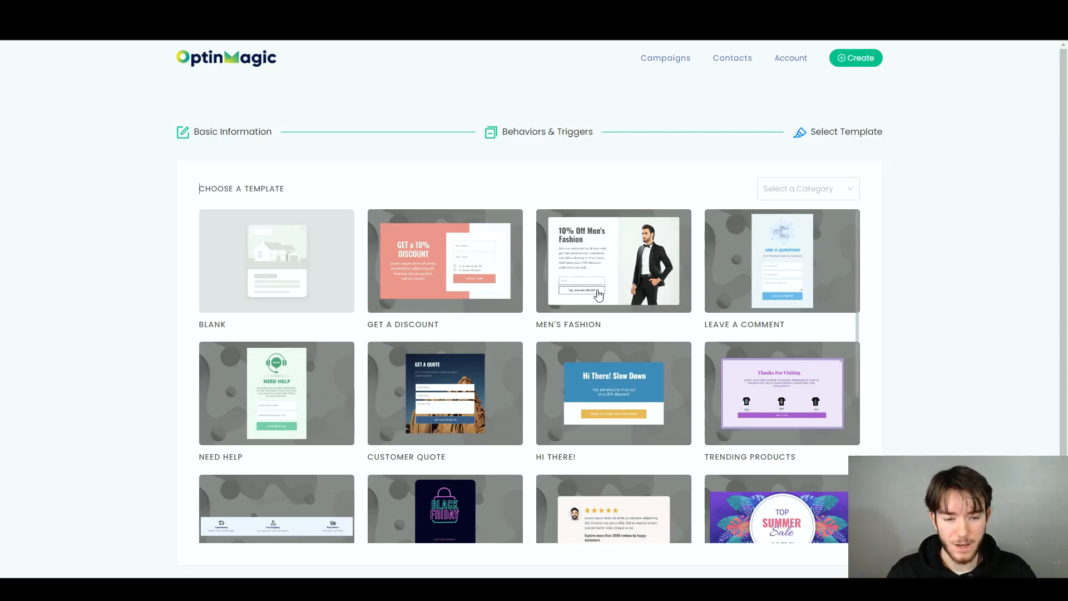
Choose the Men's Fashion template for the campaign and open it in the editor
{"action": "scroll", "coordinate": [751, 294], "scroll_direction": "down", "scroll_amount": 2}
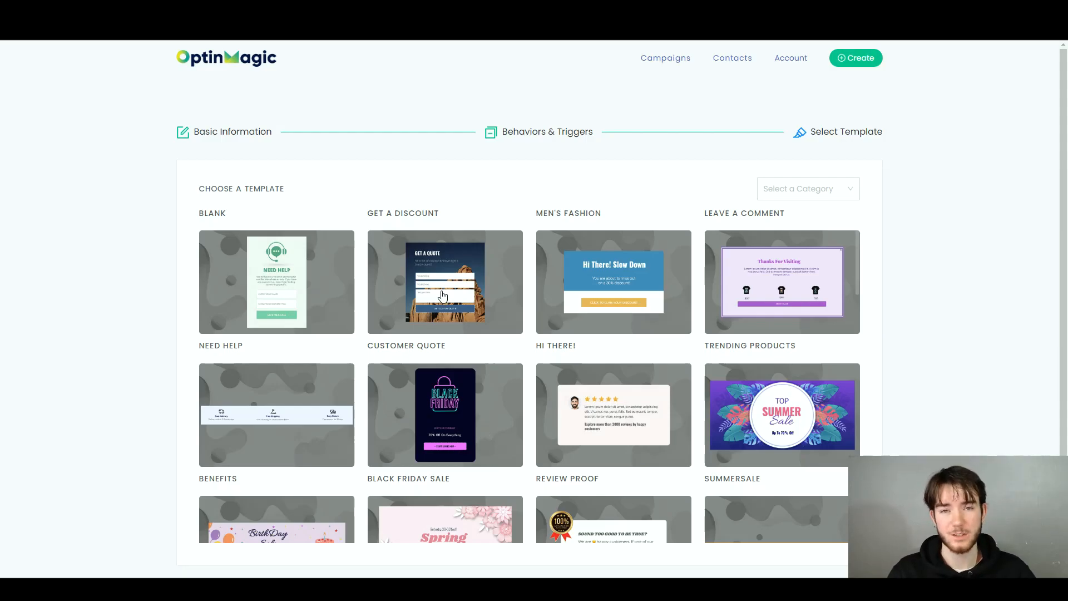
{"action": "scroll", "coordinate": [444, 295], "scroll_direction": "up", "scroll_amount": 2}
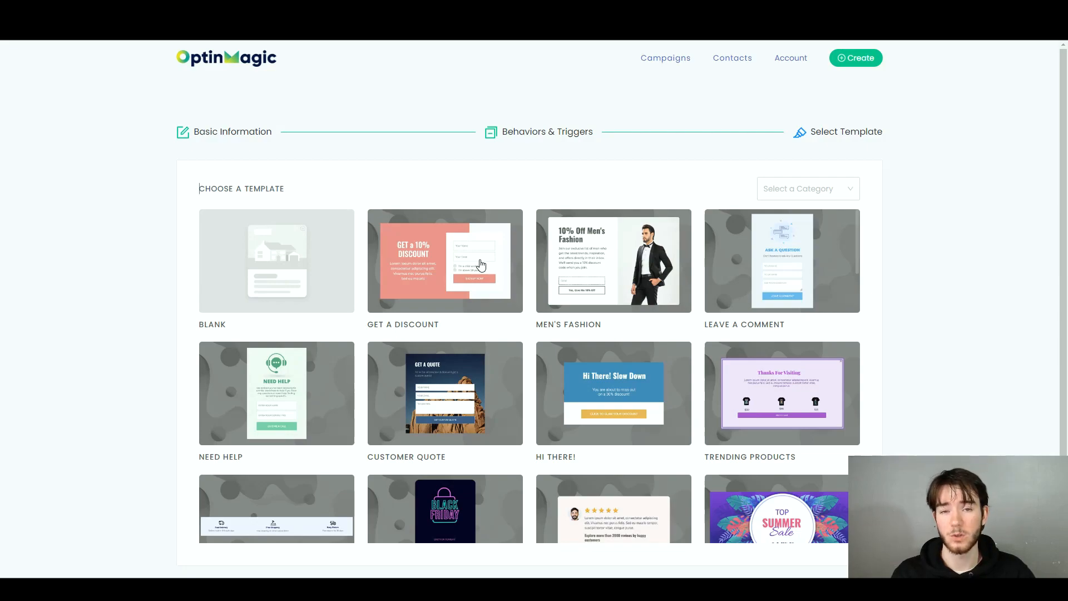
{"action": "left_click", "coordinate": [626, 264]}
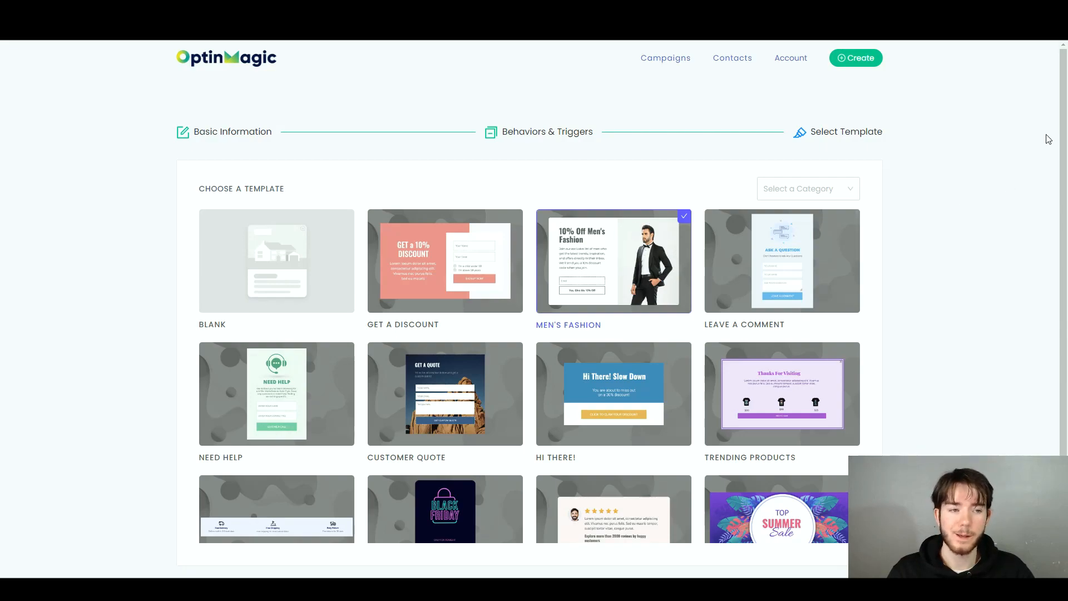
{"action": "scroll", "coordinate": [1066, 126], "scroll_direction": "down", "scroll_amount": 2}
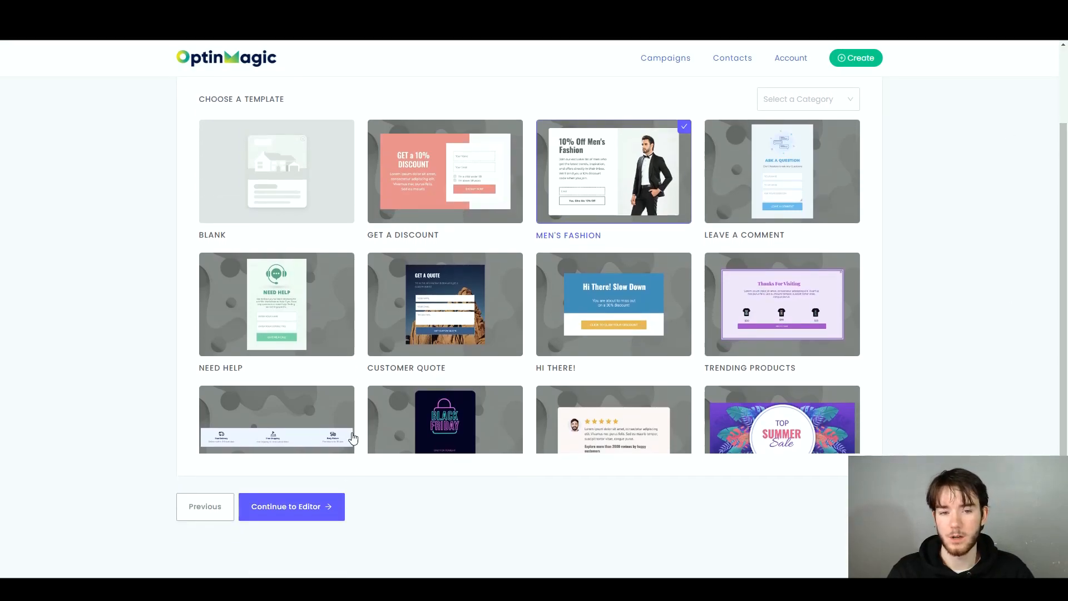
{"action": "left_click", "coordinate": [315, 512]}
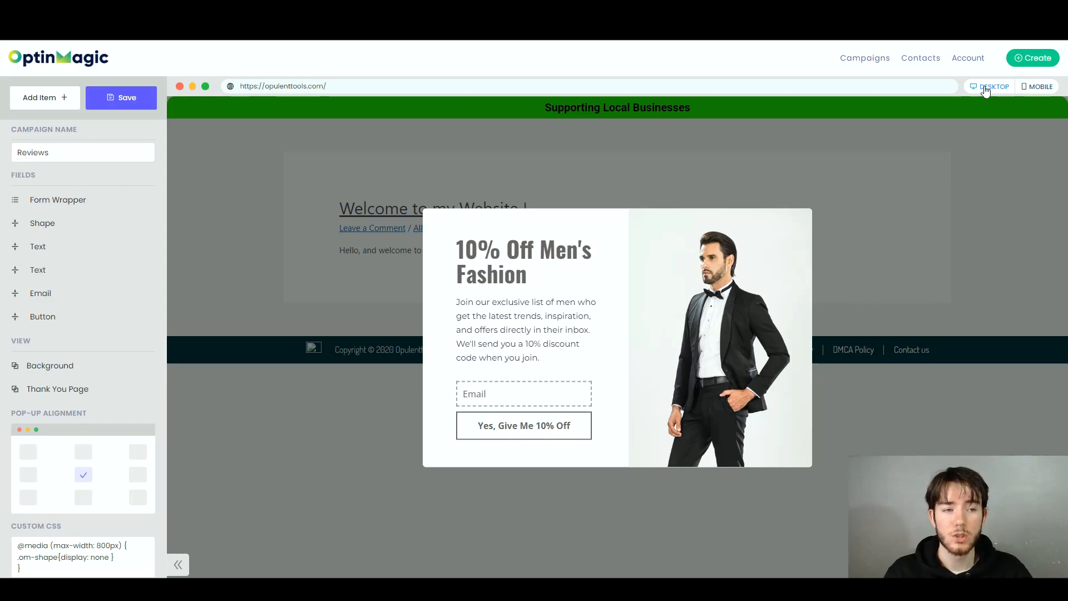
Preview the pop-up in the mobile layout, then return to the desktop layout
{"action": "left_click", "coordinate": [1037, 87]}
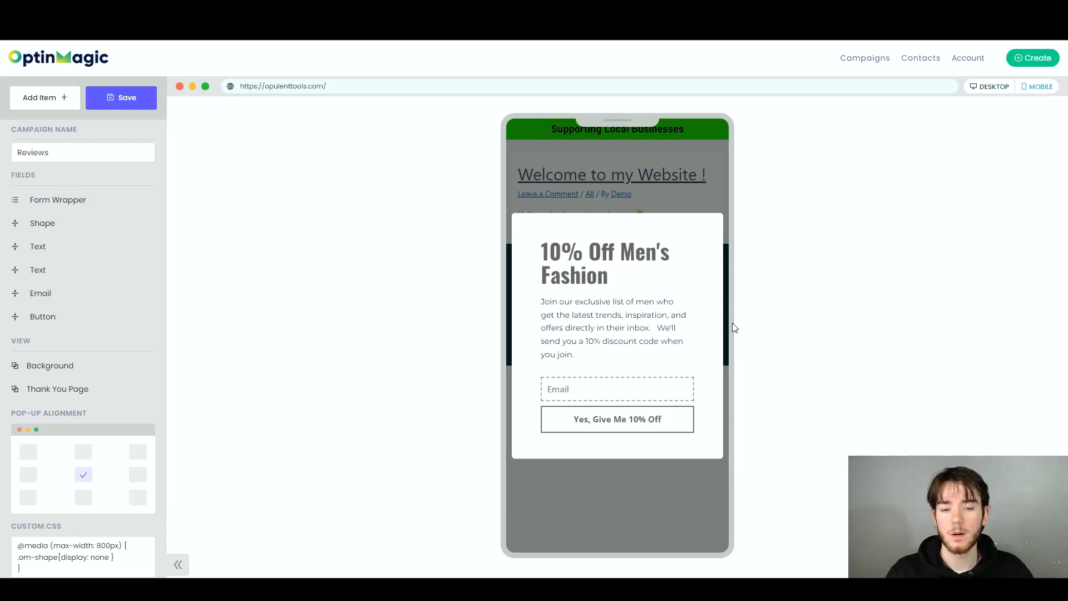
{"action": "left_click", "coordinate": [992, 87]}
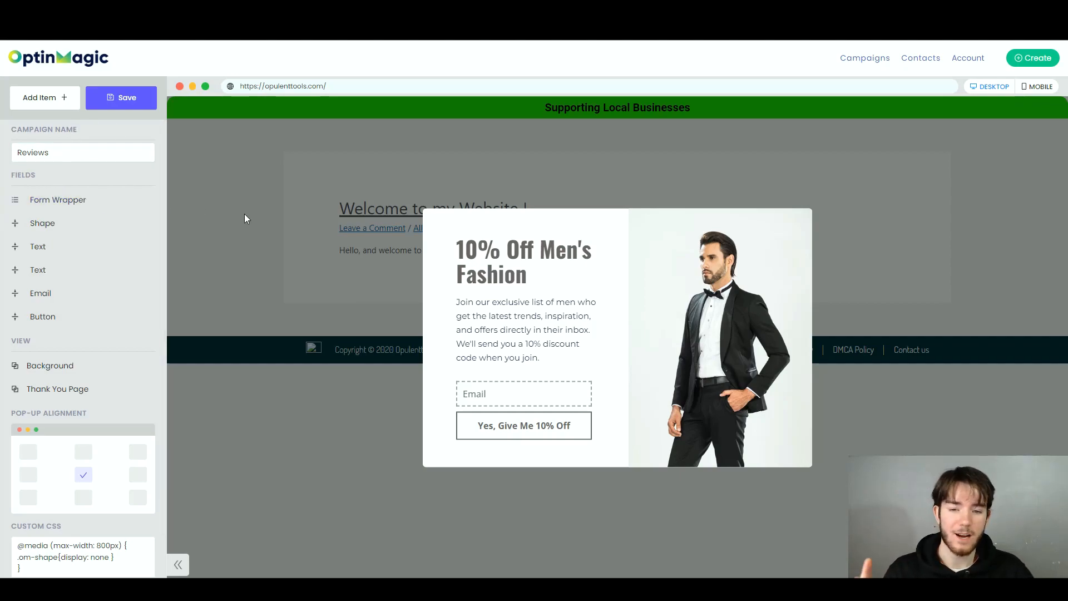
Replace "Men's Fashion" in the pop-up heading with "Reviews" so it reads "10% Off Reviews"
{"action": "left_click", "coordinate": [528, 258]}
{"action": "left_click", "coordinate": [511, 303]}
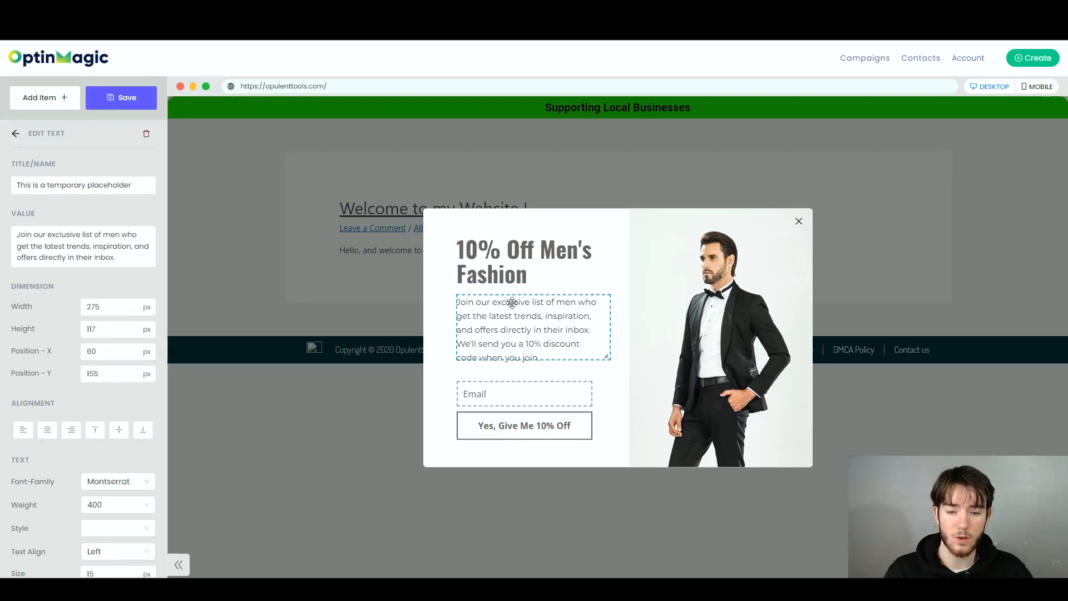
{"action": "left_click", "coordinate": [516, 273]}
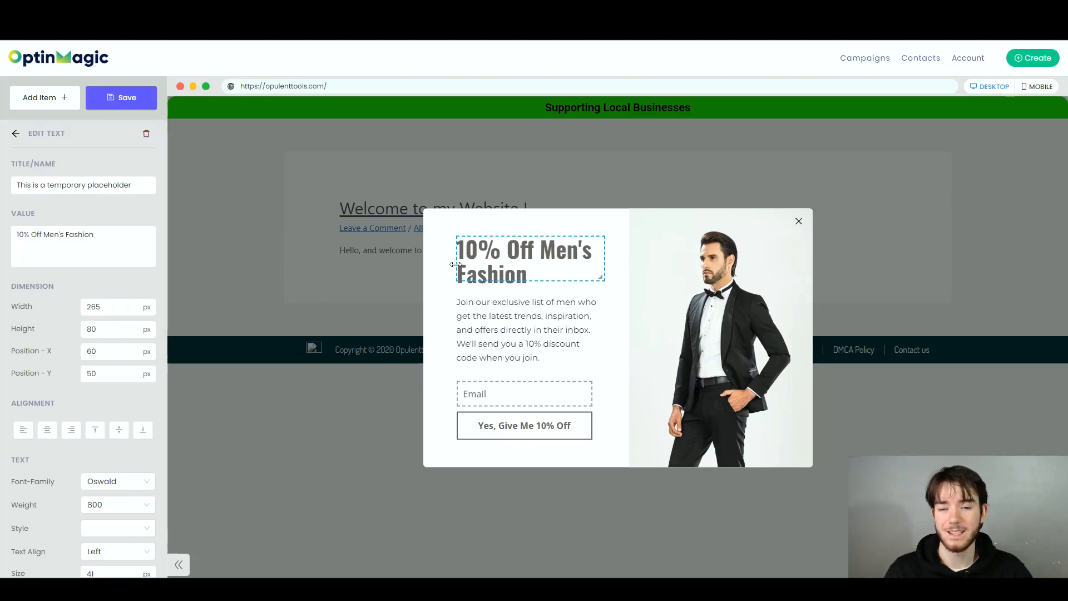
{"action": "left_click_drag", "start_coordinate": [94, 235], "coordinate": [43, 234]}
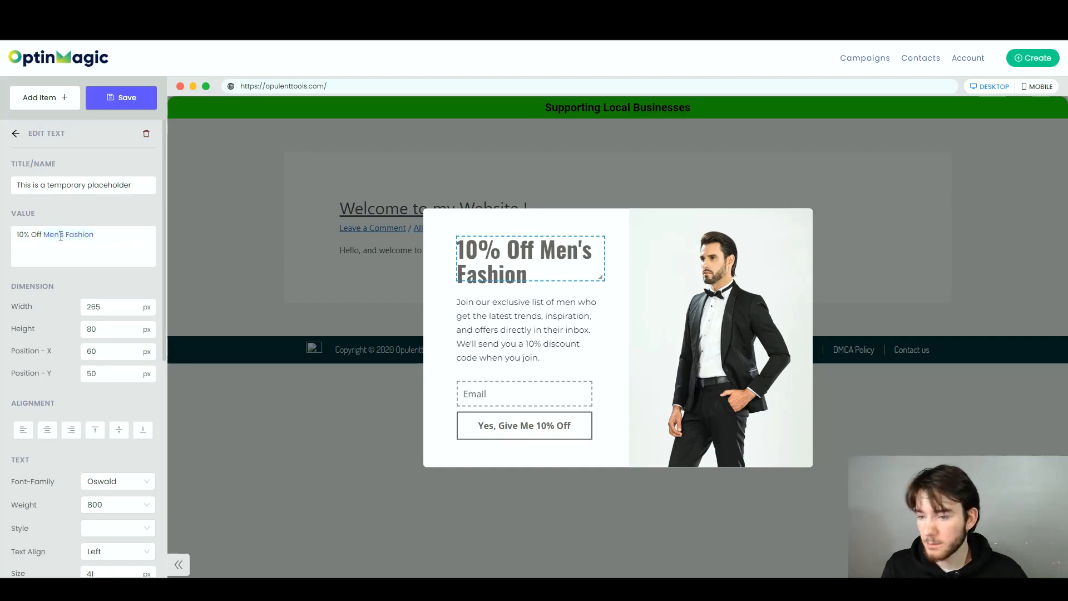
{"action": "type", "text": "Reviews"}
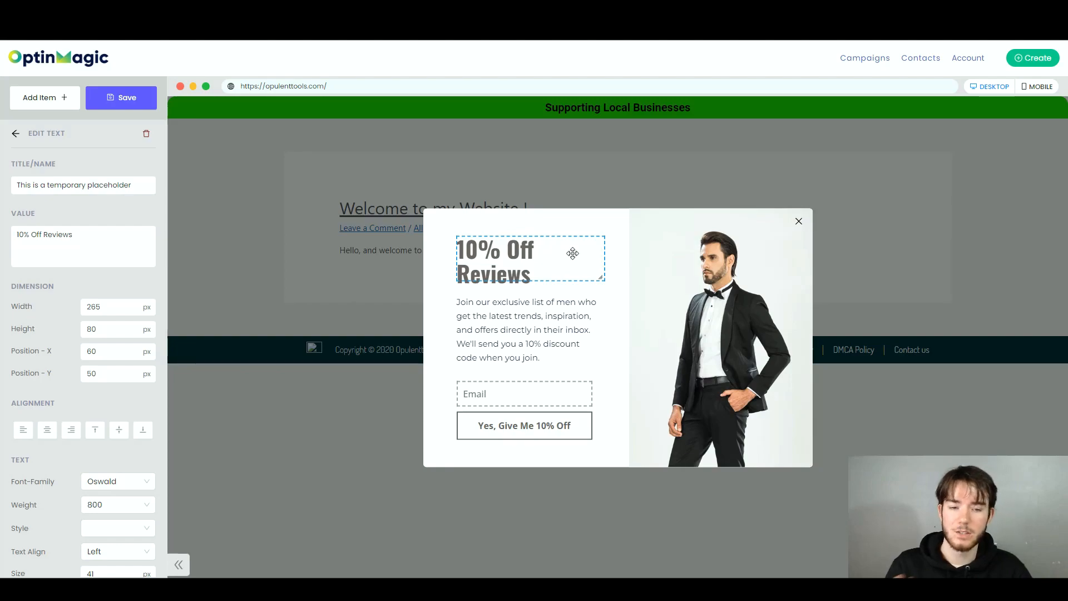
Shorten the pop-up description by removing "directly in their inbox", so its first sentence ends with "offers."
{"action": "left_click", "coordinate": [633, 240]}
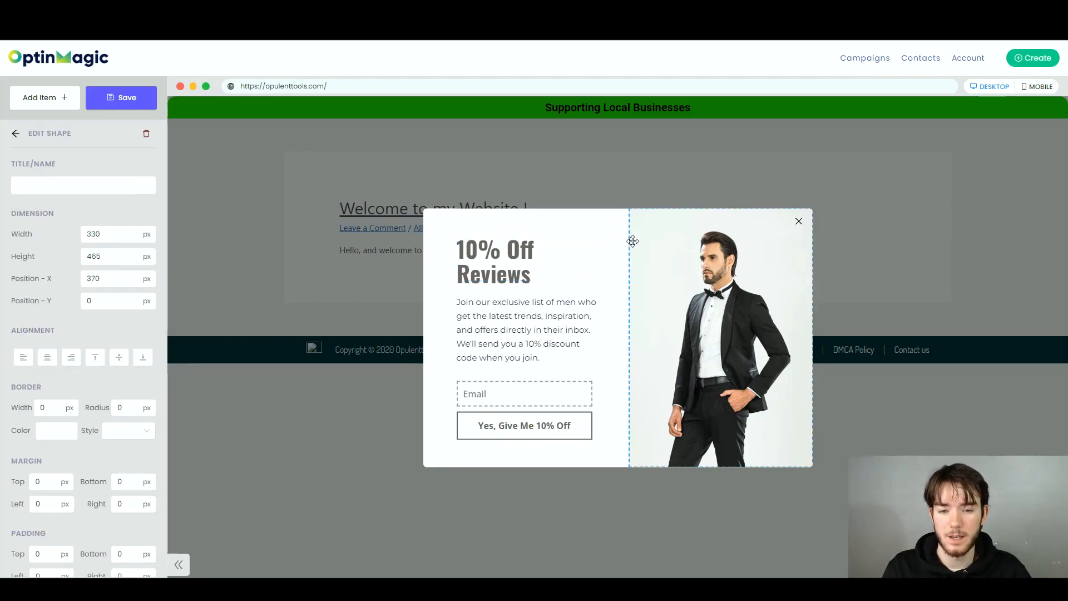
{"action": "left_click", "coordinate": [526, 248]}
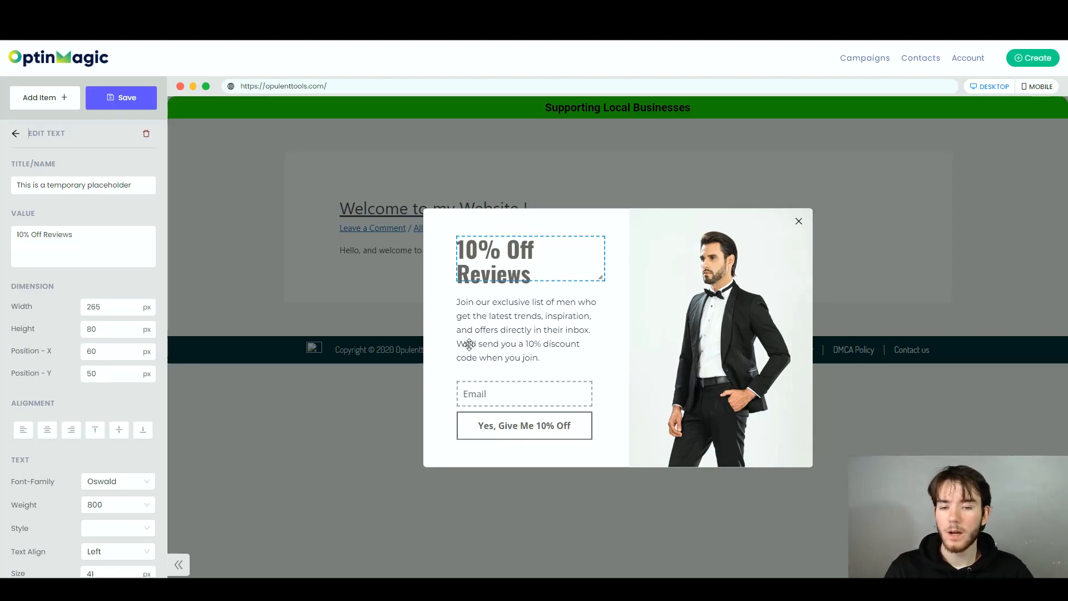
{"action": "left_click", "coordinate": [499, 315]}
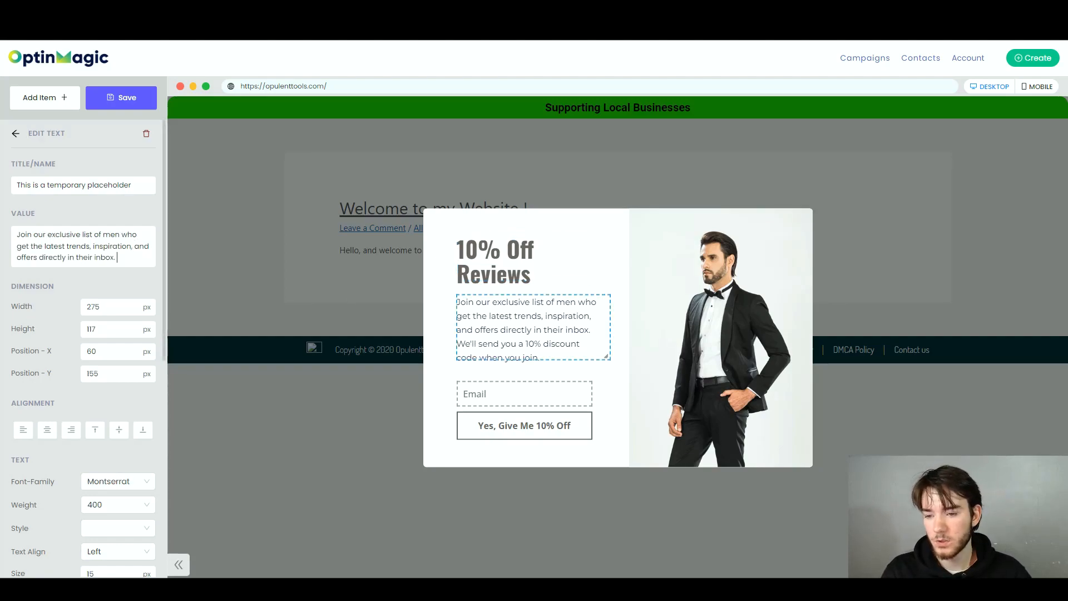
{"action": "left_click_drag", "start_coordinate": [116, 257], "coordinate": [38, 258]}
{"action": "type", "text": "."}
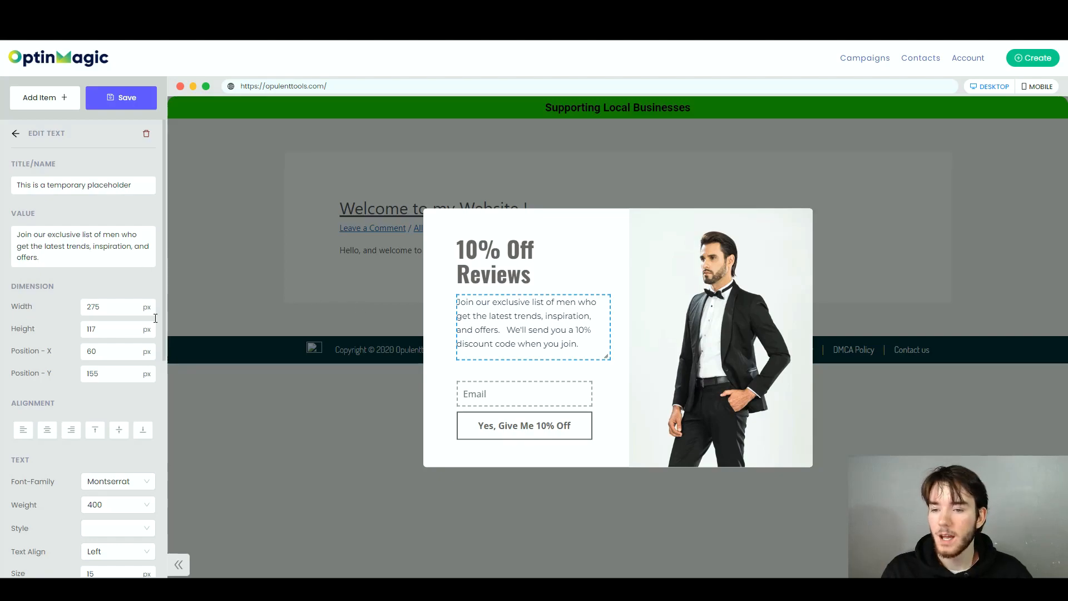
Delete the "Yes, Give Me 10% Off" button from the pop-up and confirm its removal
{"action": "left_click", "coordinate": [536, 391]}
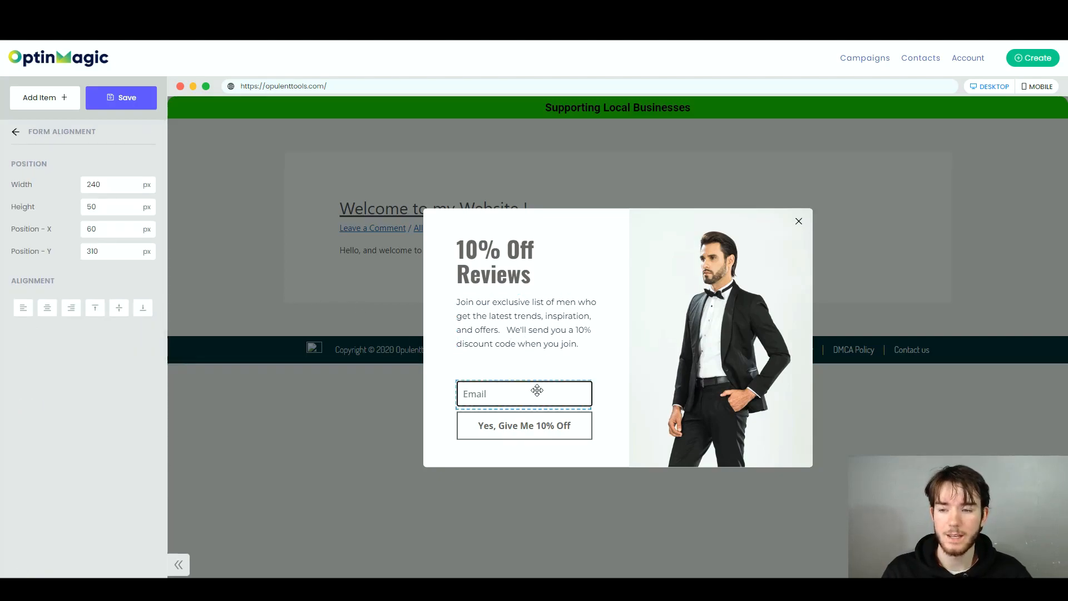
{"action": "left_click", "coordinate": [540, 424]}
{"action": "left_click", "coordinate": [15, 133]}
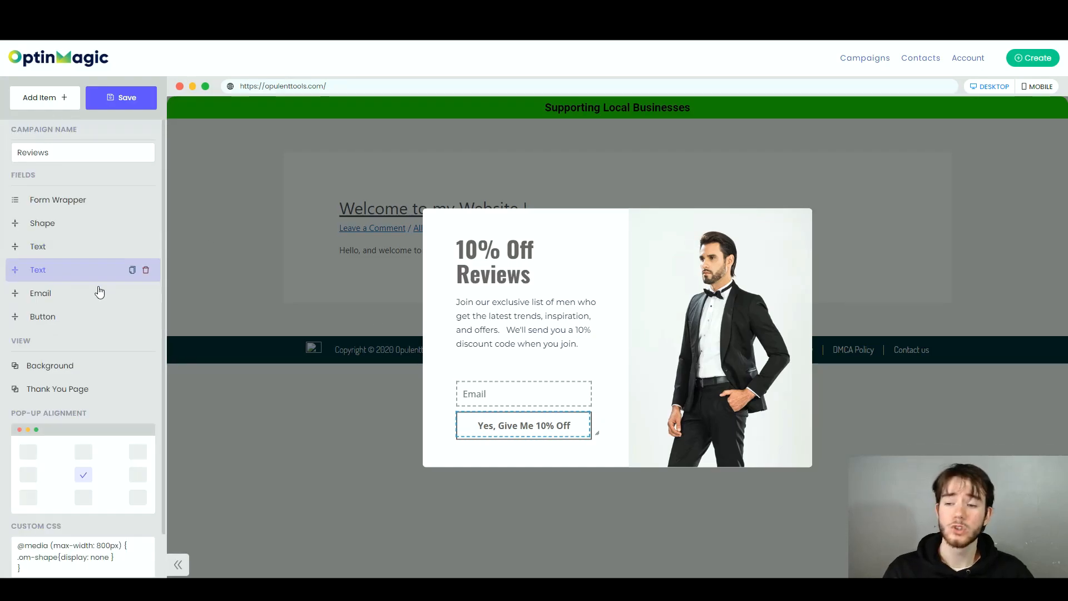
{"action": "left_click", "coordinate": [508, 425]}
{"action": "scroll", "coordinate": [121, 411], "scroll_direction": "down", "scroll_amount": 5}
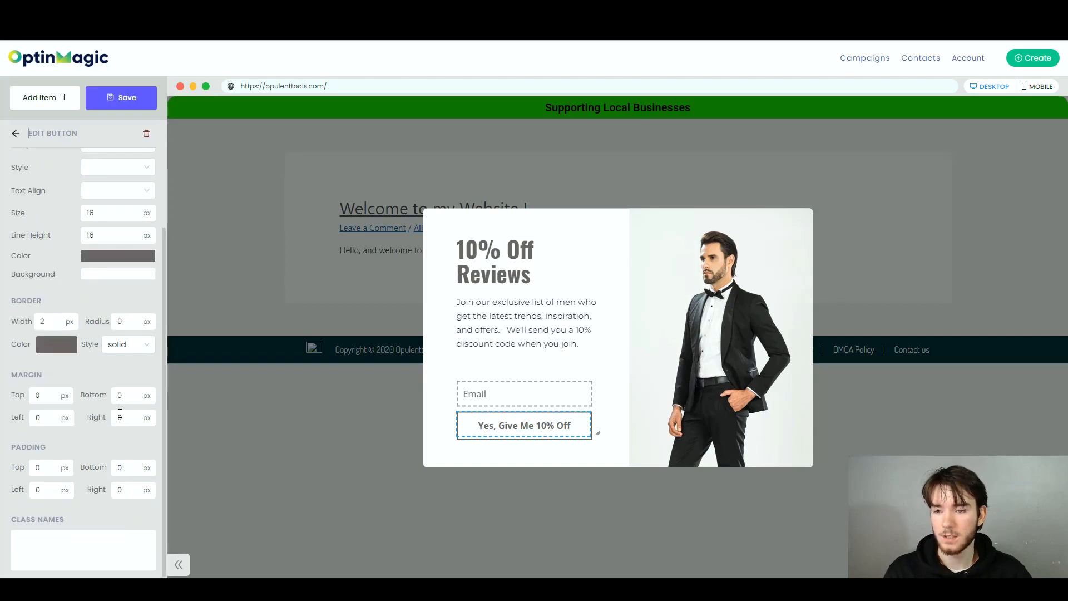
{"action": "scroll", "coordinate": [127, 215], "scroll_direction": "up", "scroll_amount": 5}
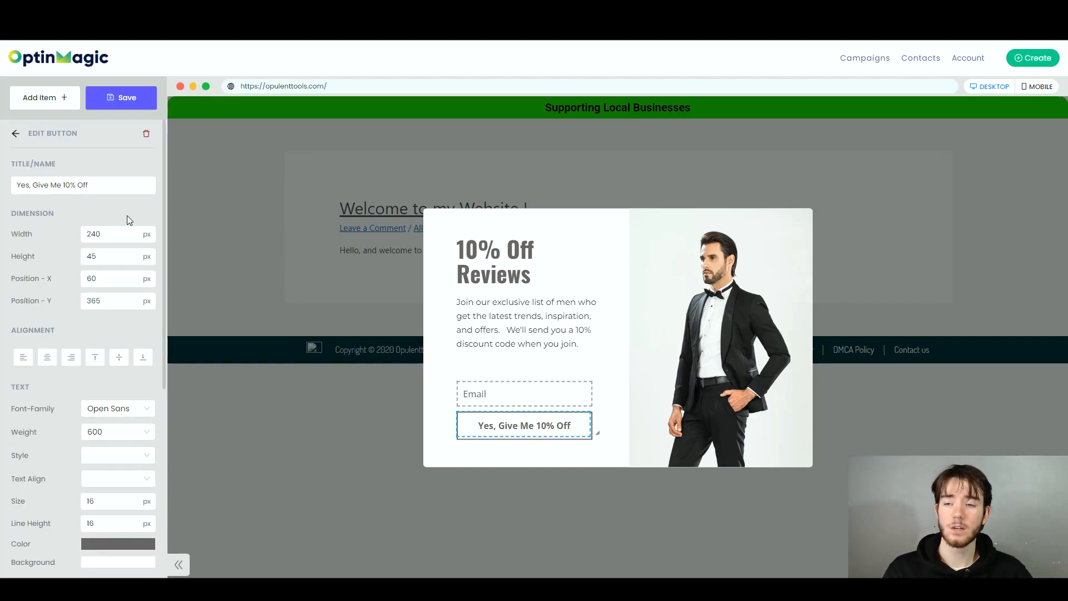
{"action": "left_click", "coordinate": [147, 136]}
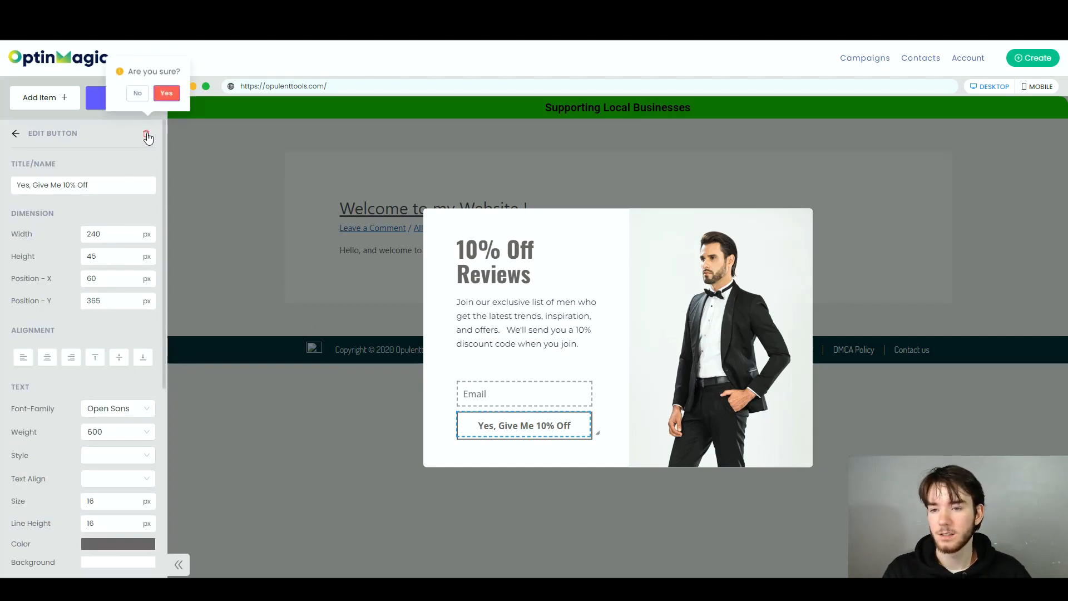
{"action": "left_click", "coordinate": [165, 93]}
Add a new Button item to the pop-up
{"action": "mouse_move", "coordinate": [115, 215]}
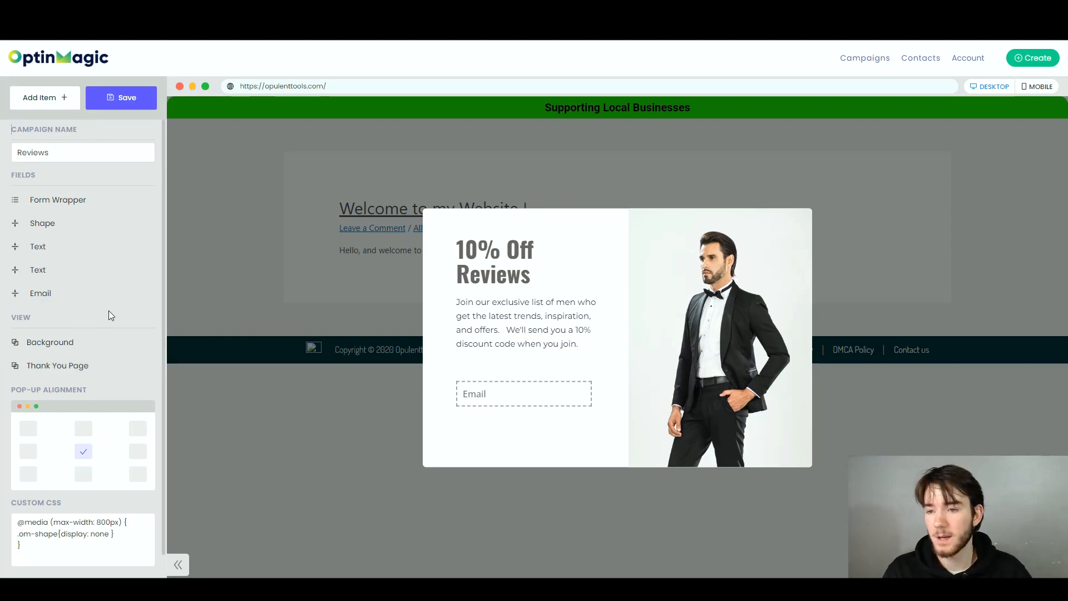
{"action": "mouse_move", "coordinate": [61, 104]}
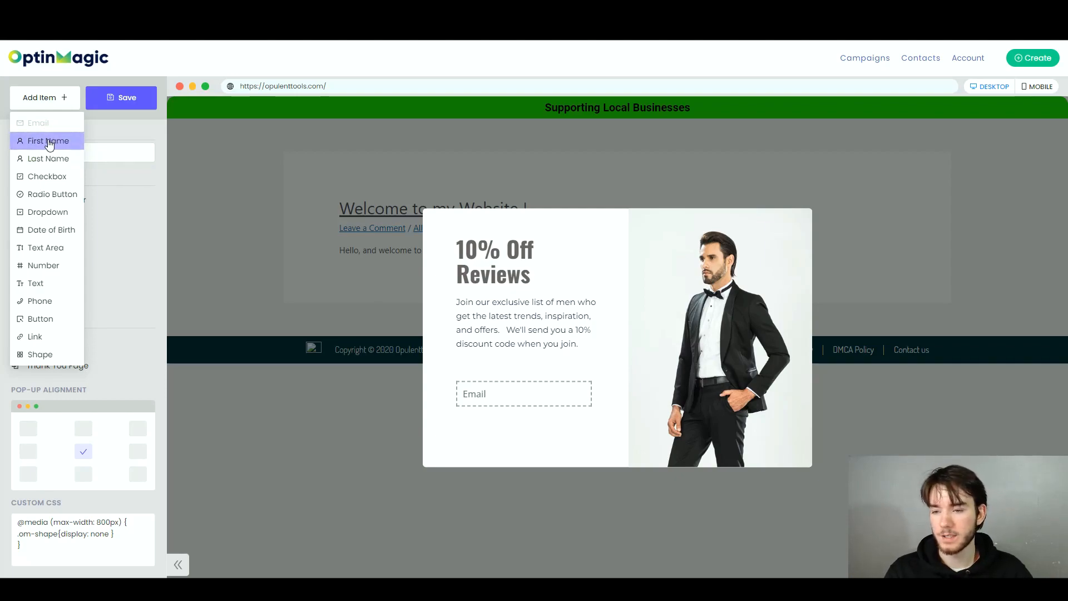
{"action": "left_click", "coordinate": [49, 99]}
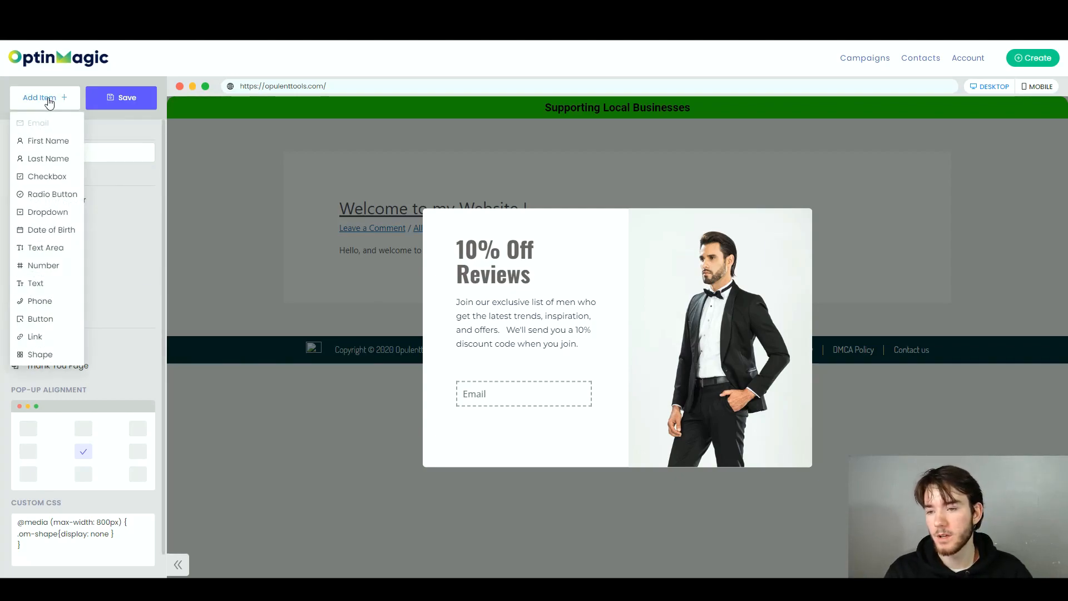
{"action": "left_click", "coordinate": [57, 319]}
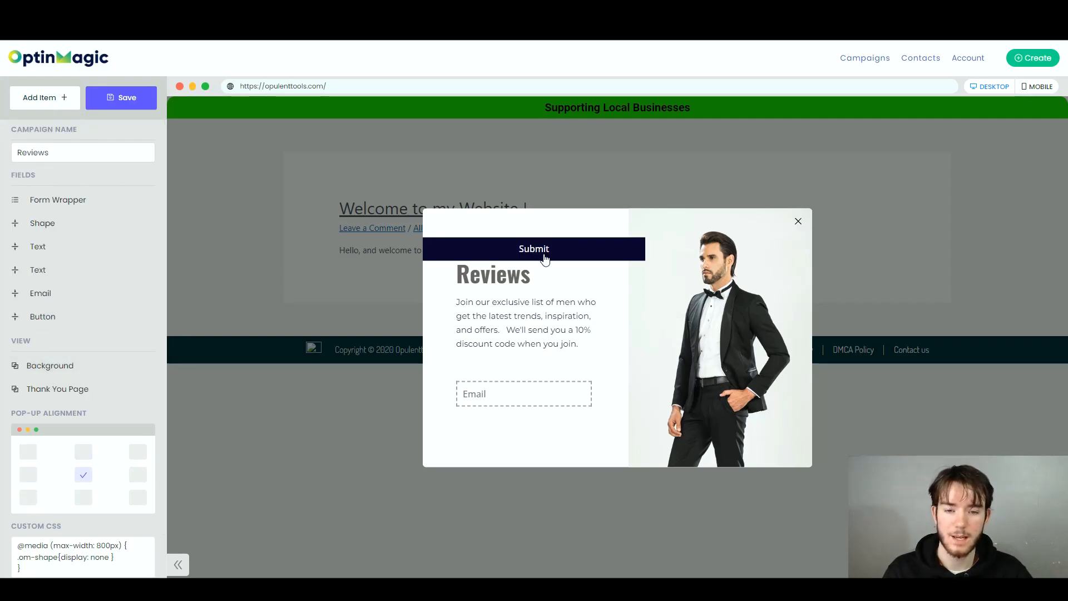
Move the Submit button below the email field and resize it to about 260 px wide and 42 px high
{"action": "left_click", "coordinate": [544, 251]}
{"action": "left_click_drag", "start_coordinate": [544, 250], "coordinate": [558, 427]}
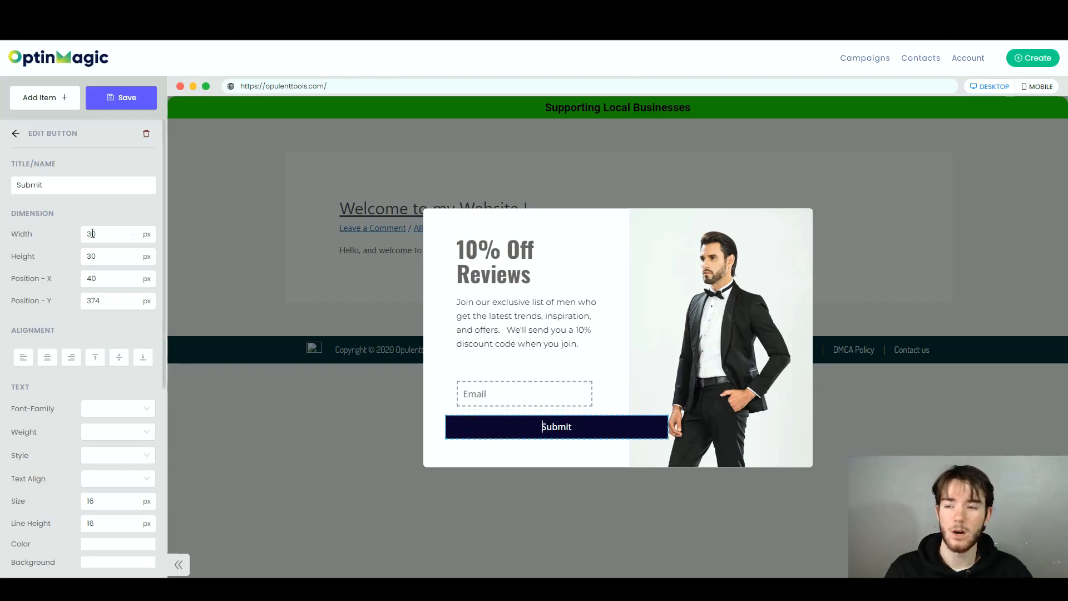
{"action": "left_click_drag", "start_coordinate": [445, 426], "coordinate": [522, 431]}
{"action": "left_click_drag", "start_coordinate": [601, 429], "coordinate": [534, 429]}
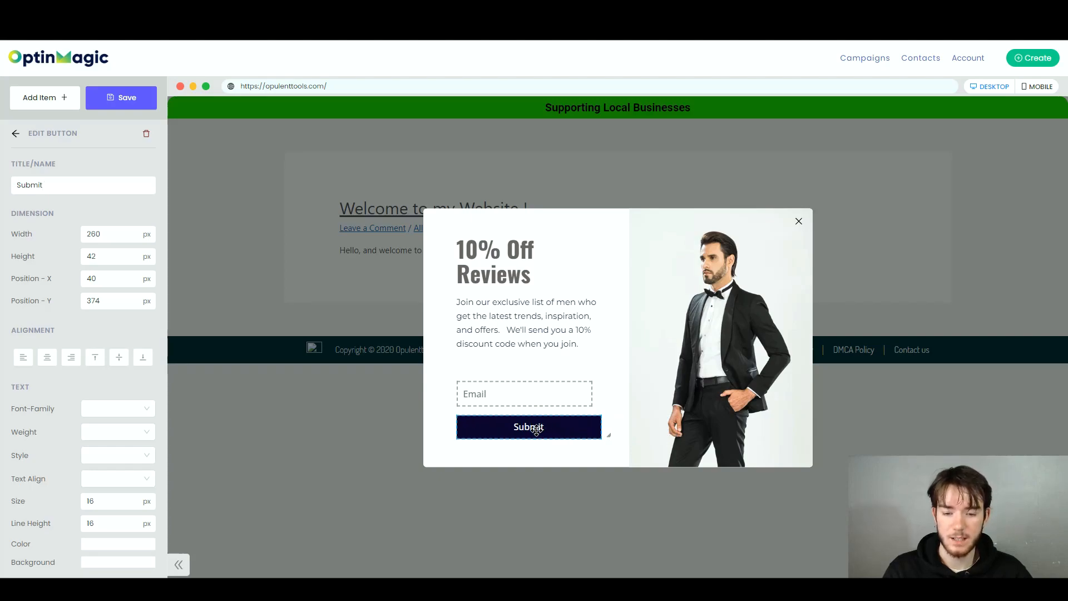
Narrow the Submit button to 245 px to match the email field's width, and set its vertical position to 376 px
{"action": "left_click_drag", "start_coordinate": [600, 431], "coordinate": [593, 431]}
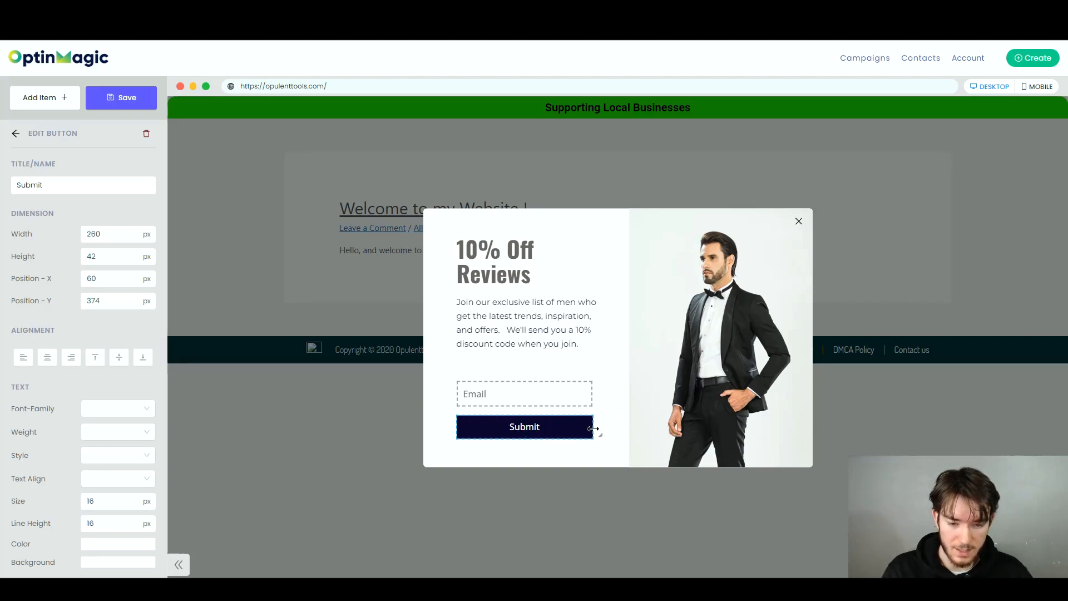
{"action": "scroll", "coordinate": [77, 388], "scroll_direction": "down", "scroll_amount": 4}
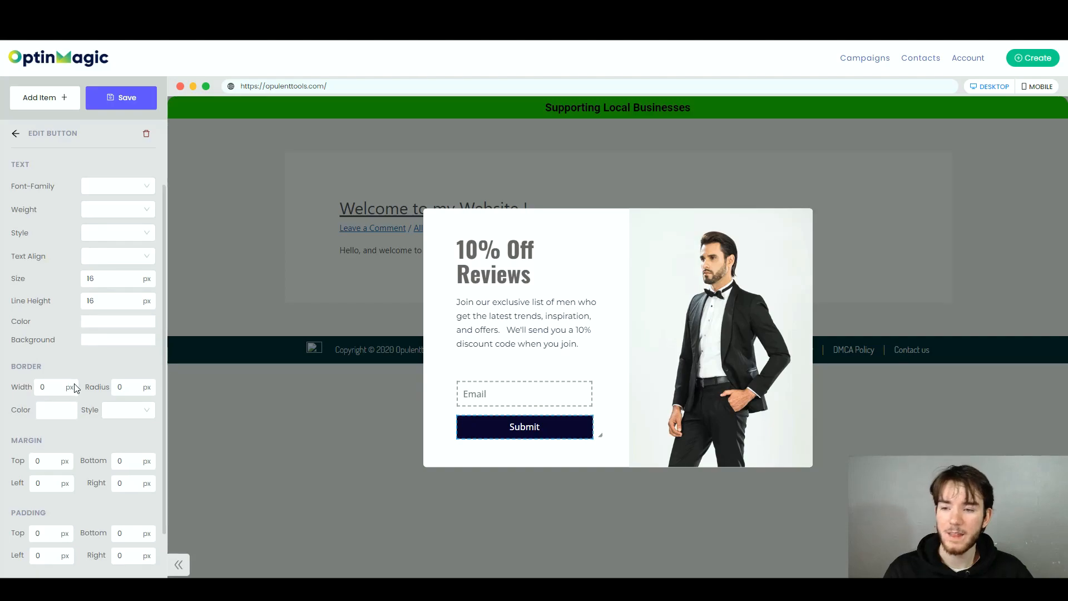
{"action": "scroll", "coordinate": [53, 301], "scroll_direction": "up", "scroll_amount": 2}
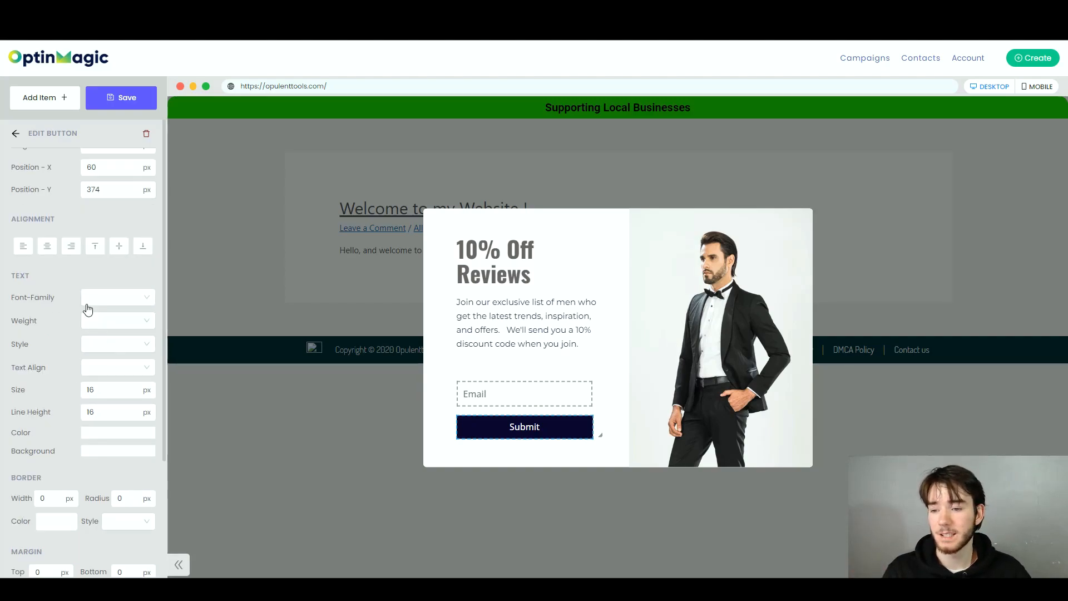
{"action": "scroll", "coordinate": [64, 490], "scroll_direction": "down", "scroll_amount": 3}
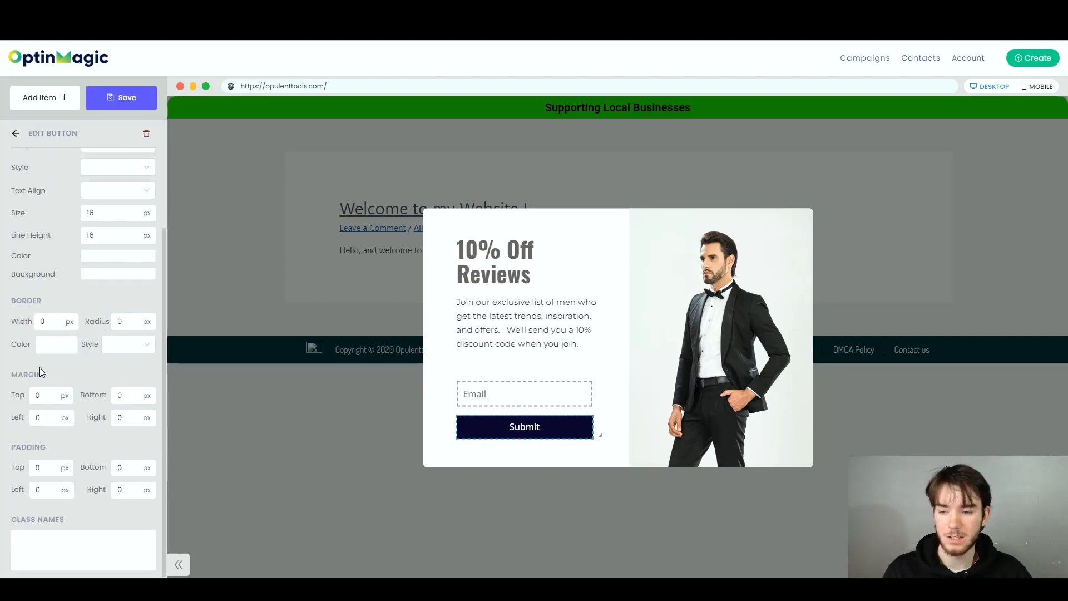
{"action": "scroll", "coordinate": [70, 384], "scroll_direction": "up", "scroll_amount": 5}
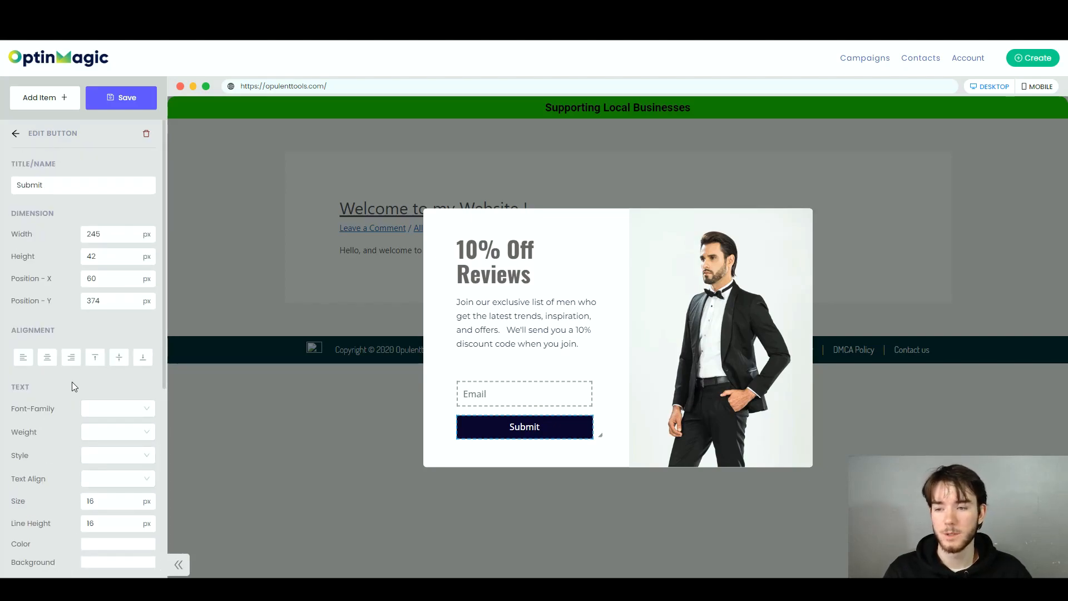
{"action": "left_click", "coordinate": [26, 358]}
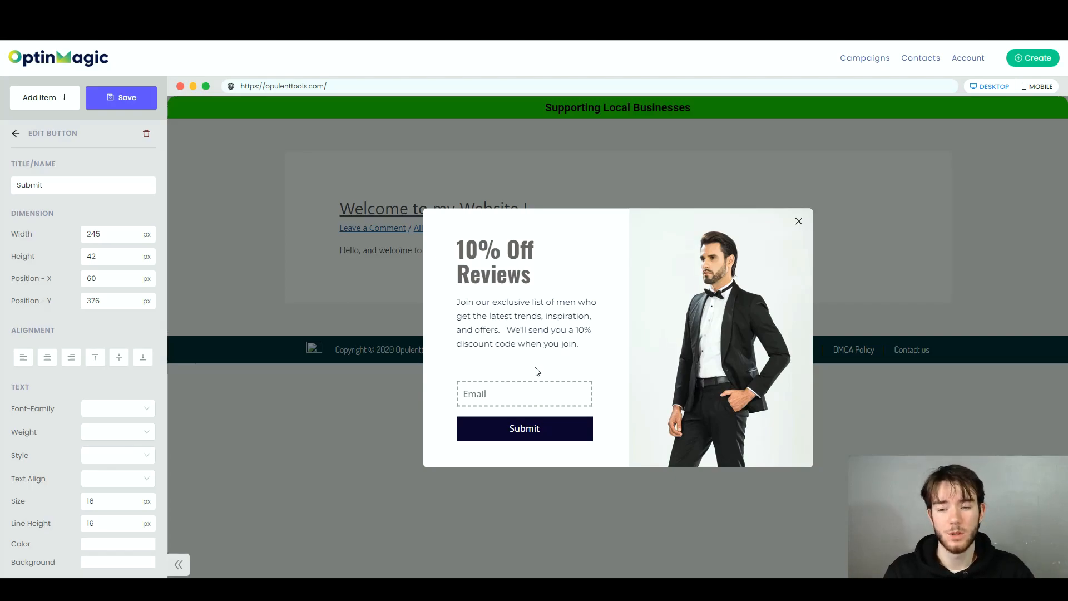
{"action": "left_click", "coordinate": [16, 134]}
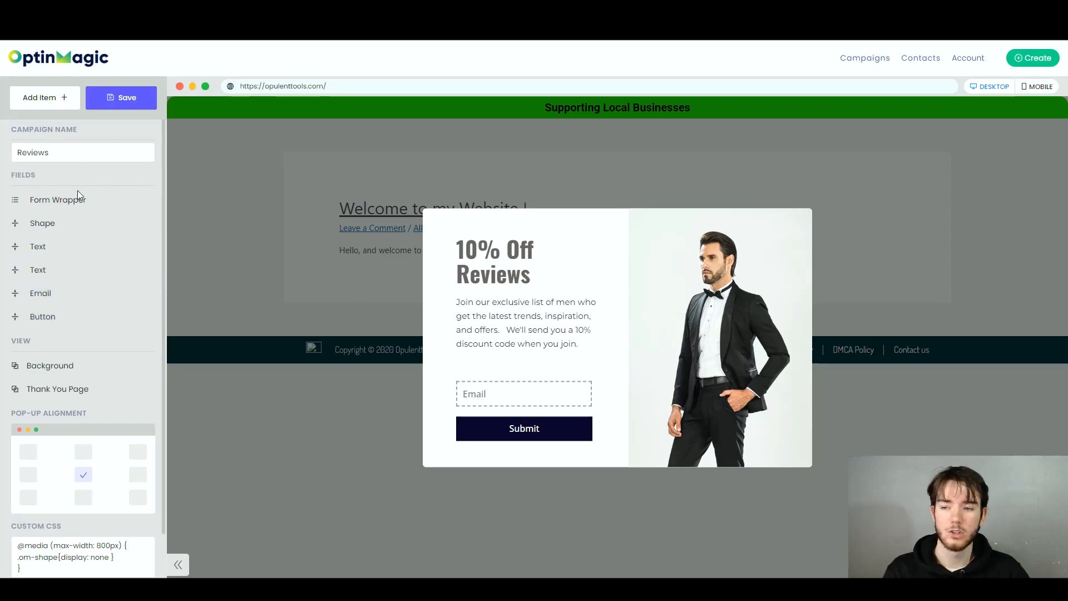
Check the settings of the pop-up's image shape and save the Reviews campaign design
{"action": "left_click", "coordinate": [749, 314]}
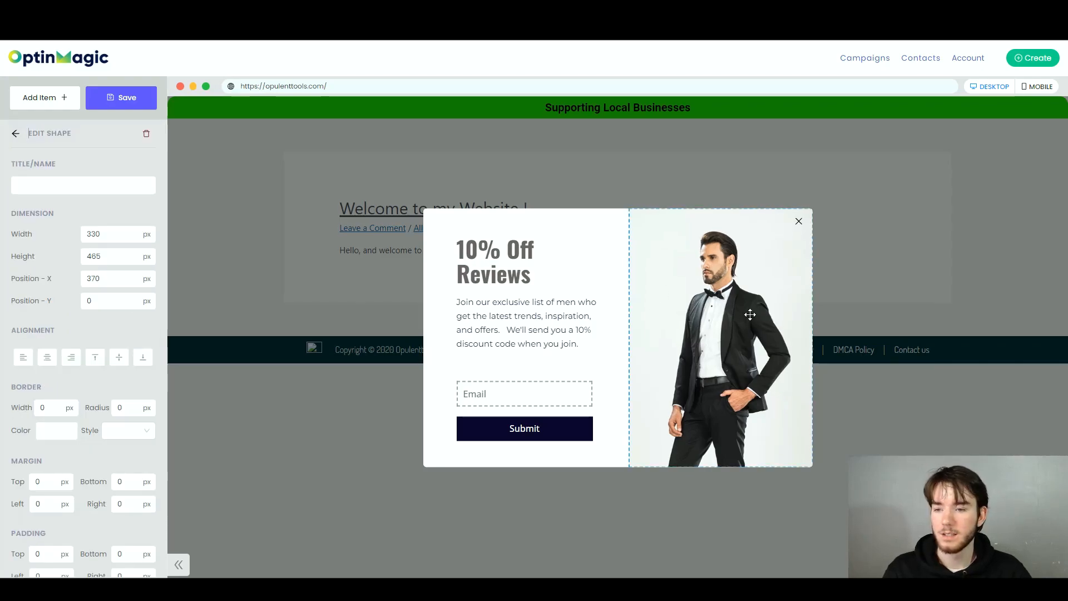
{"action": "scroll", "coordinate": [86, 252], "scroll_direction": "down", "scroll_amount": 5}
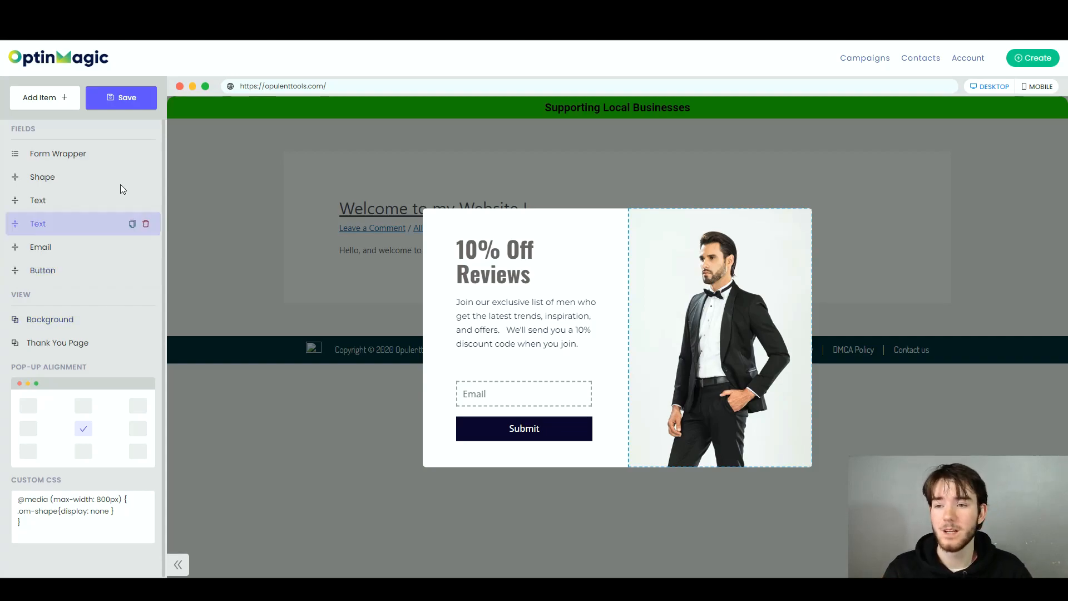
{"action": "left_click", "coordinate": [124, 98]}
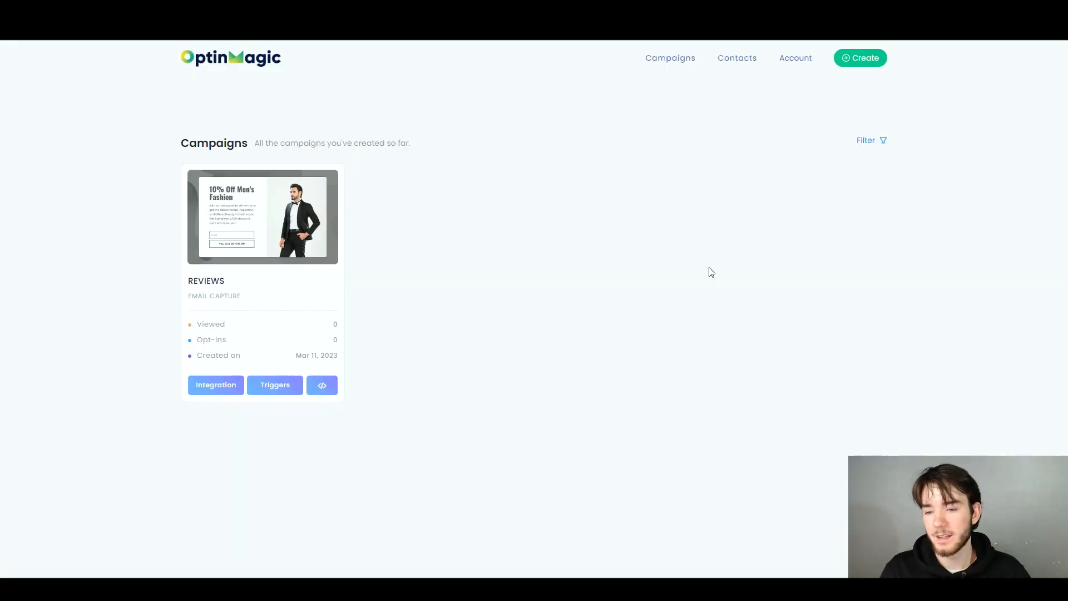
{"action": "mouse_move", "coordinate": [282, 238]}
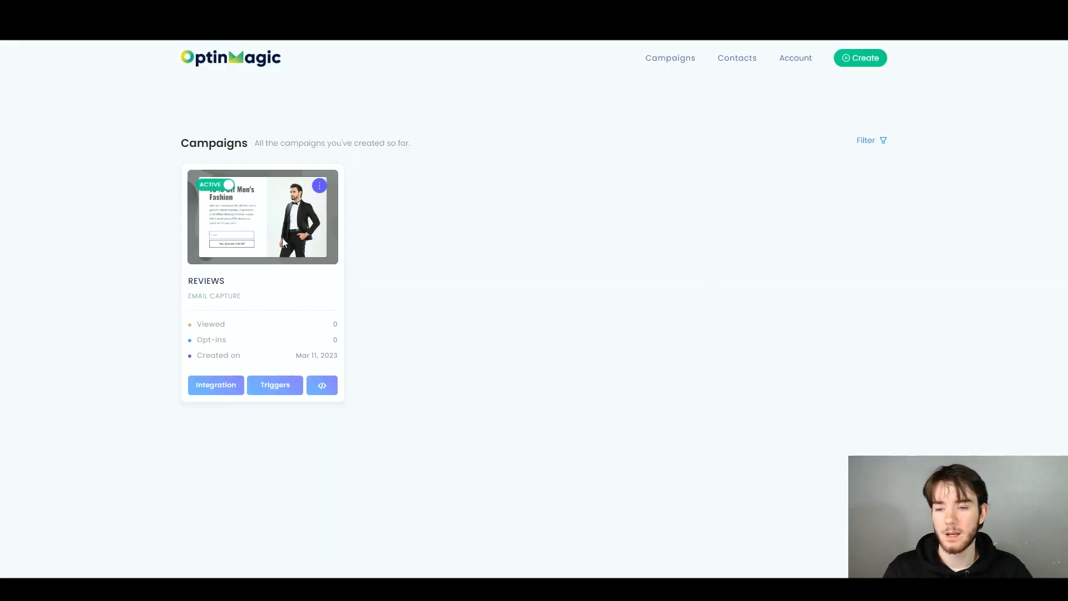